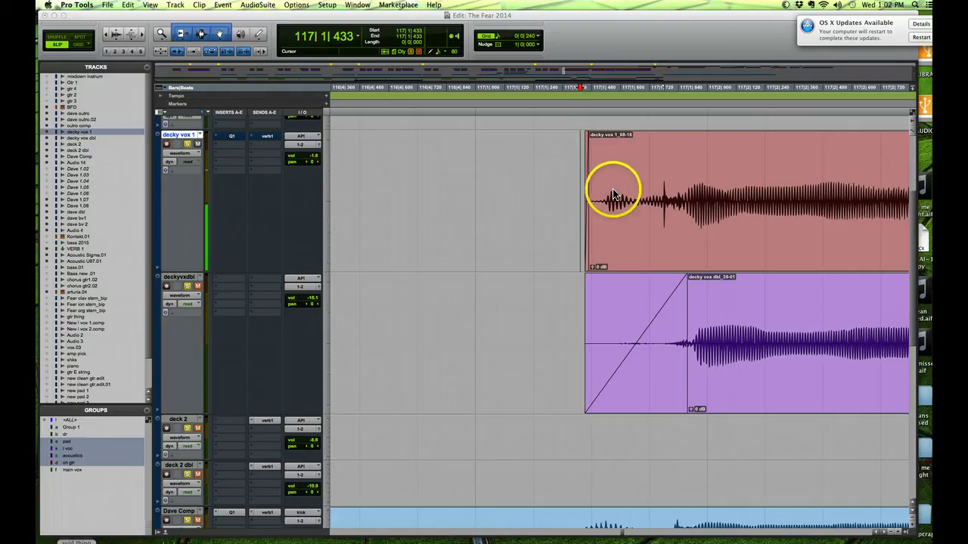
Switch decky vox 1 to Volume view and place the edit point just before the vocal clip.
{"action": "left_click", "coordinate": [180, 152]}
{"action": "left_click", "coordinate": [183, 162]}
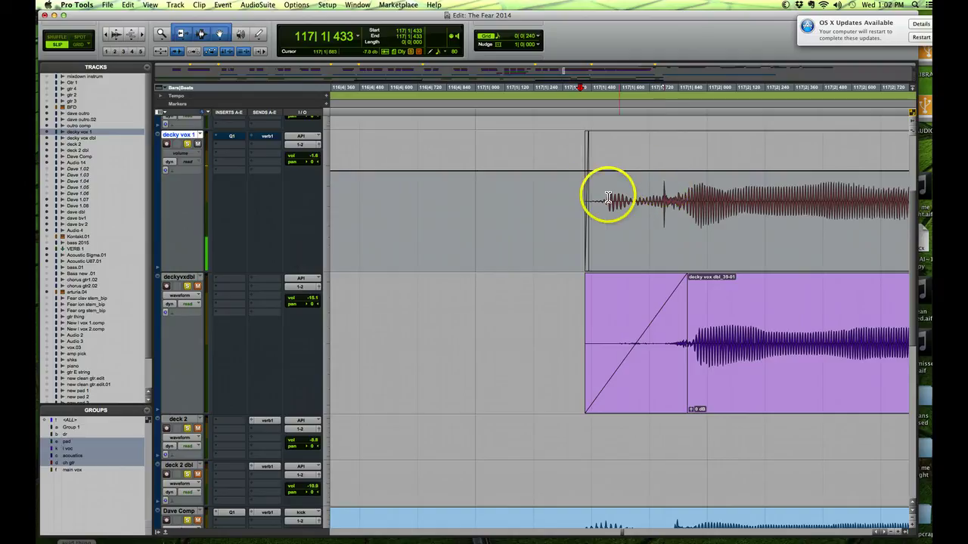
{"action": "left_click", "coordinate": [572, 194]}
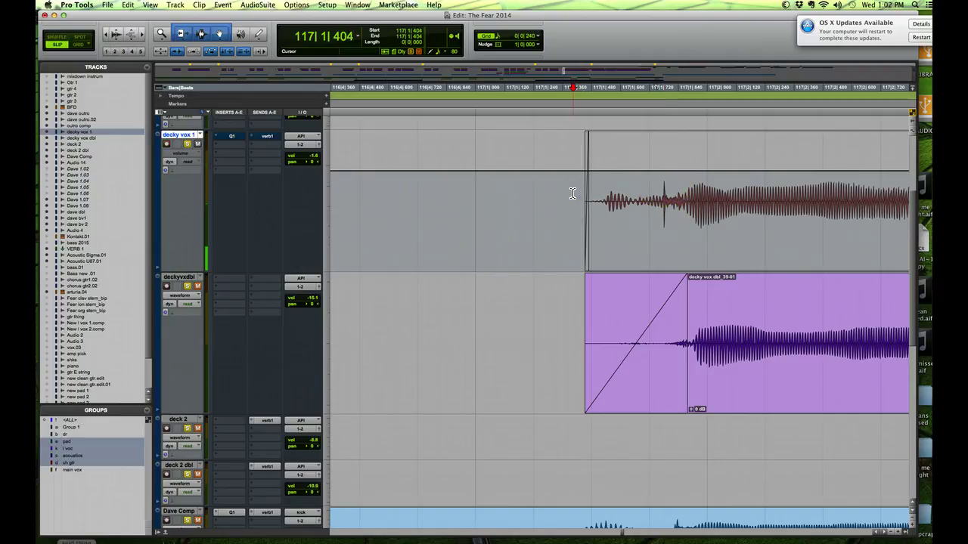
Play the vocal's start to hear the spike, then pencil a volume dip over it.
{"action": "key", "text": "space"}
{"action": "key", "text": "space"}
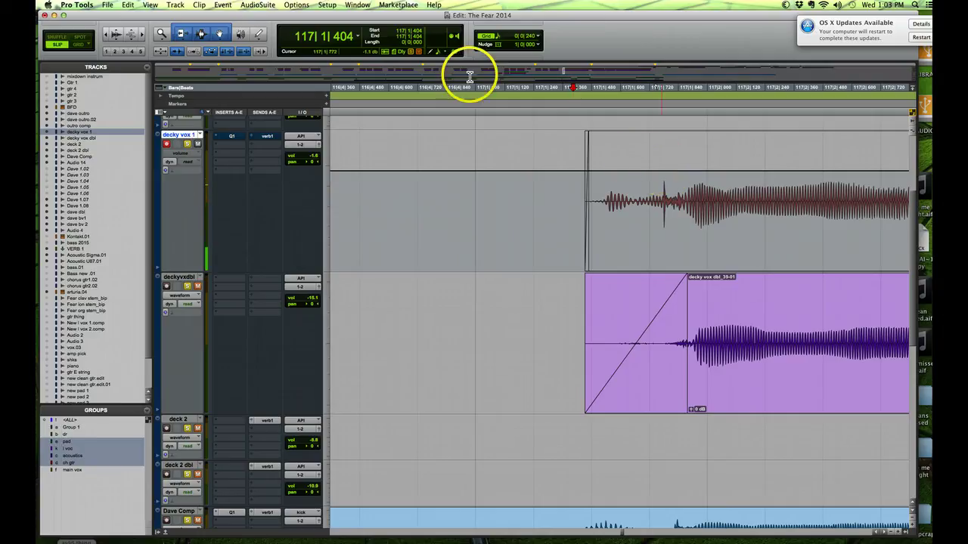
{"action": "left_click", "coordinate": [258, 34]}
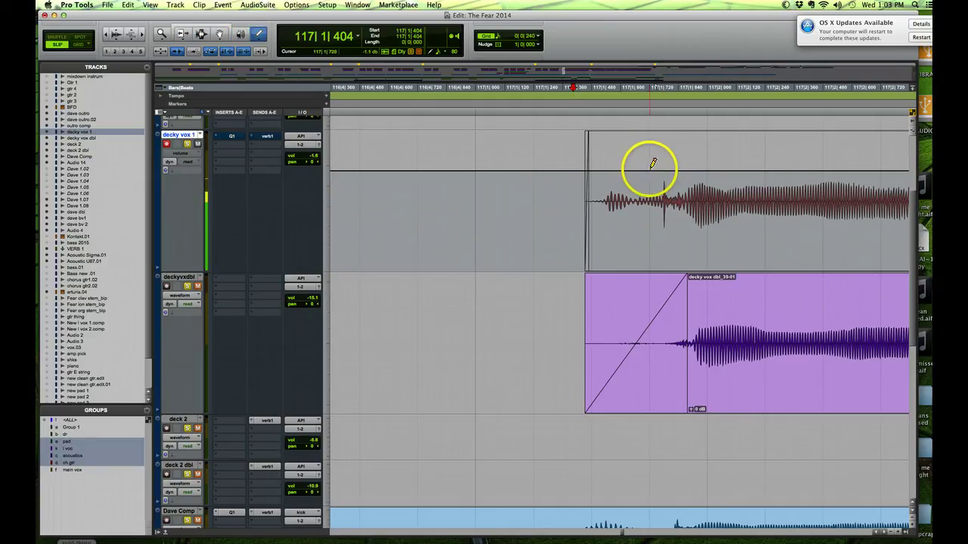
{"action": "mouse_move", "coordinate": [648, 172]}
{"action": "left_mouse_down"}
{"action": "mouse_move", "coordinate": [663, 218]}
{"action": "mouse_move", "coordinate": [680, 213]}
{"action": "mouse_move", "coordinate": [689, 171]}
{"action": "mouse_move", "coordinate": [684, 165]}
{"action": "mouse_move", "coordinate": [665, 217]}
{"action": "mouse_move", "coordinate": [653, 164]}
{"action": "mouse_move", "coordinate": [654, 209]}
{"action": "left_mouse_up"}
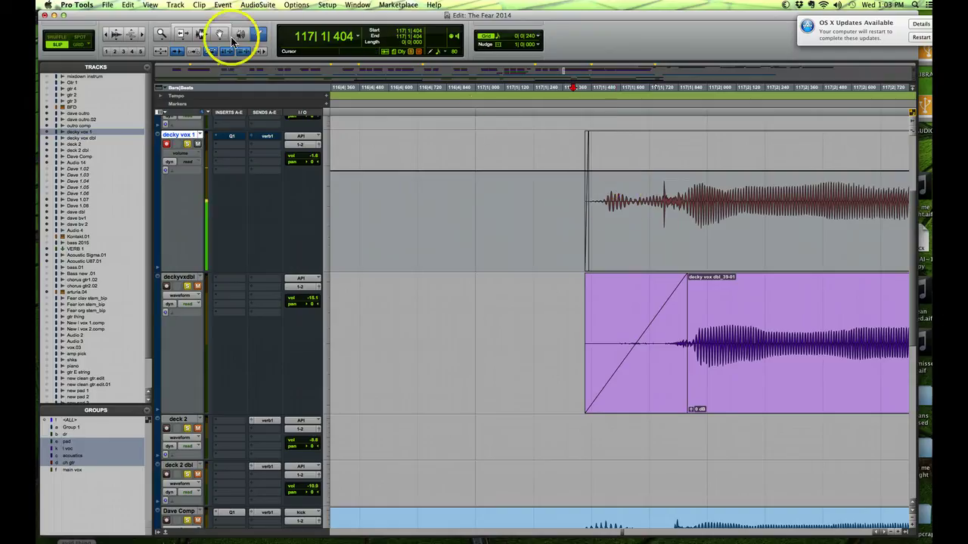
Return decky vox 1 to Waveform view and set the Smart Tool's edit point on the spike.
{"action": "left_click", "coordinate": [184, 153]}
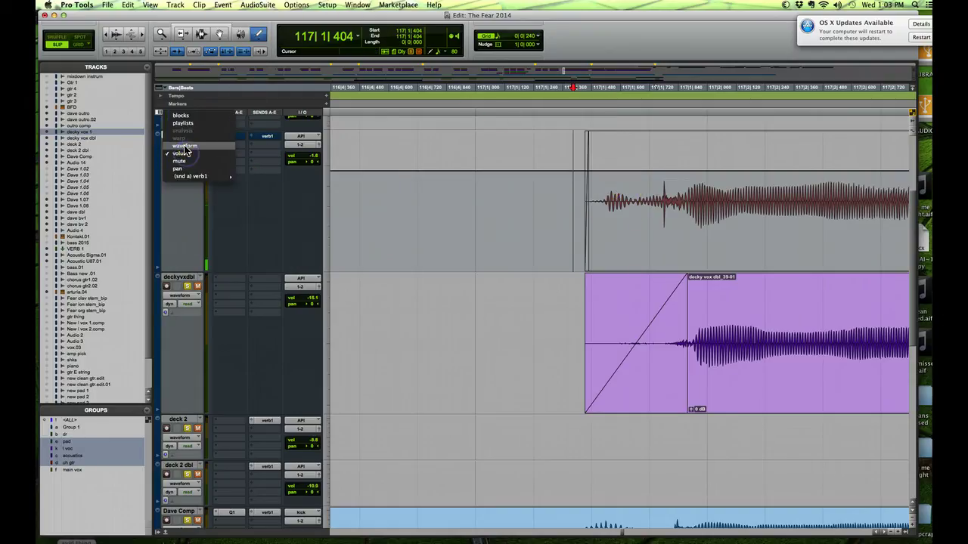
{"action": "left_click", "coordinate": [184, 147]}
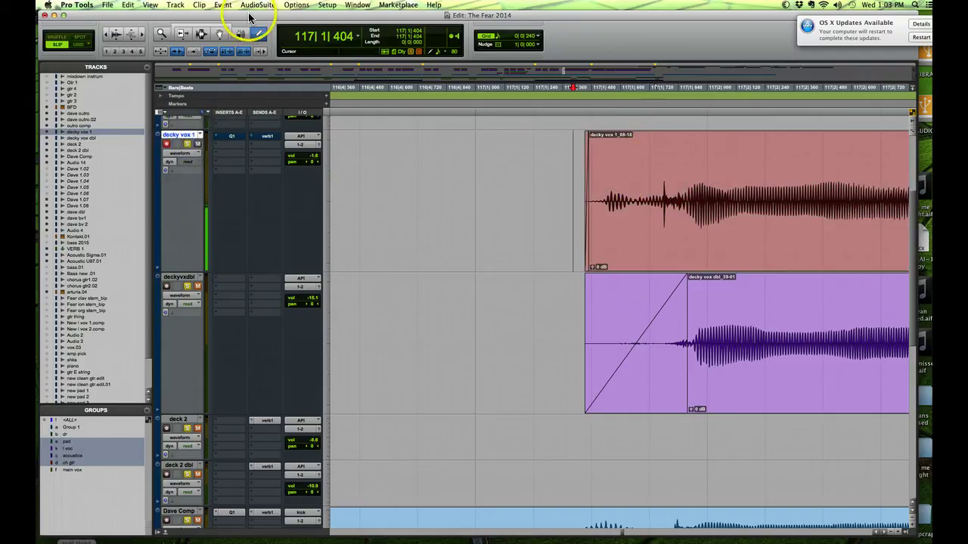
{"action": "left_click", "coordinate": [201, 28]}
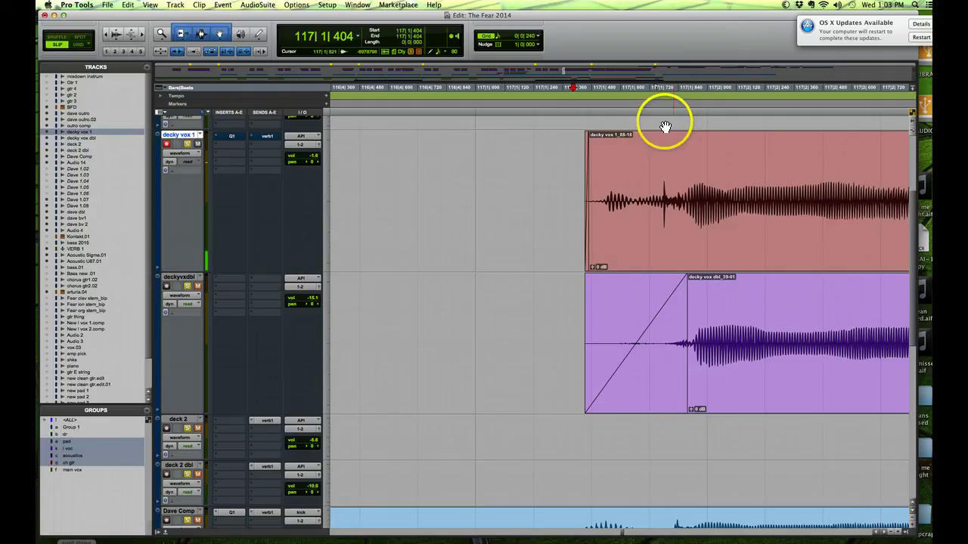
{"action": "left_click", "coordinate": [663, 167]}
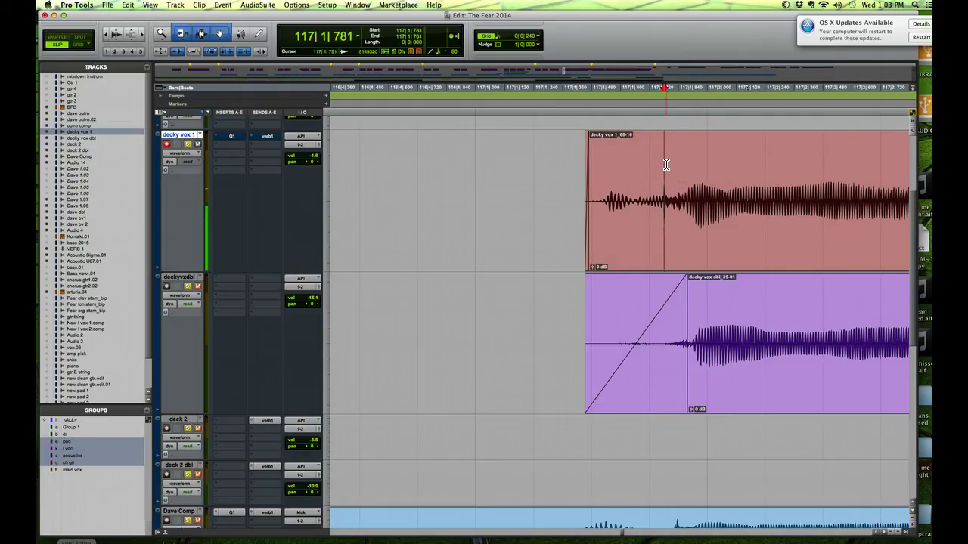
Zoom in to individual samples around the spike at 117|1|783.
{"action": "left_click", "coordinate": [141, 37]}
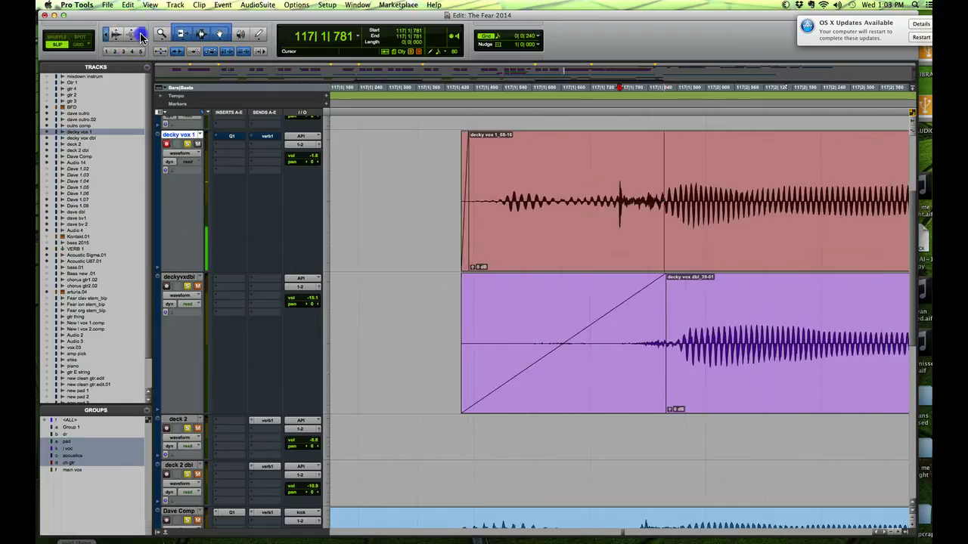
{"action": "left_click", "coordinate": [141, 37]}
{"action": "left_click", "coordinate": [142, 37]}
{"action": "left_click", "coordinate": [141, 37]}
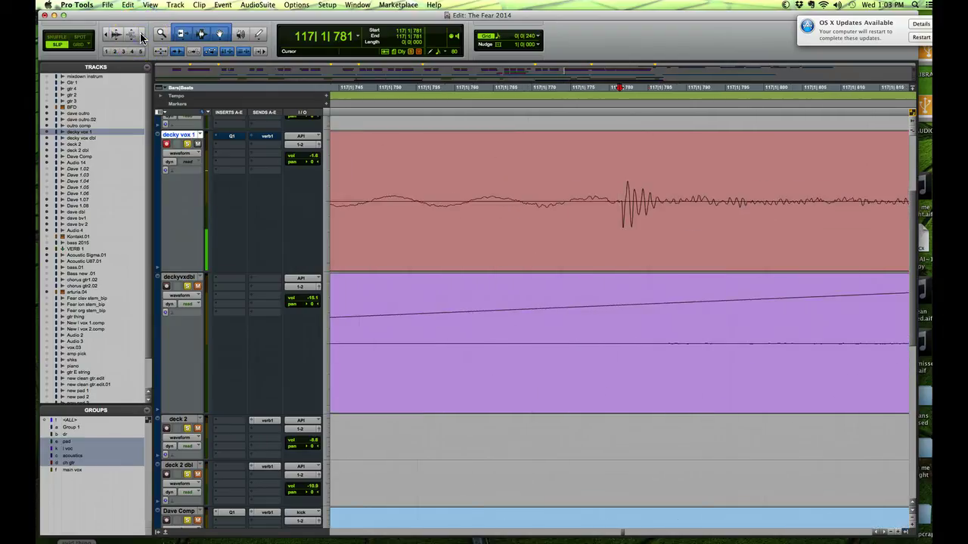
{"action": "left_click", "coordinate": [106, 38]}
{"action": "left_click", "coordinate": [107, 37]}
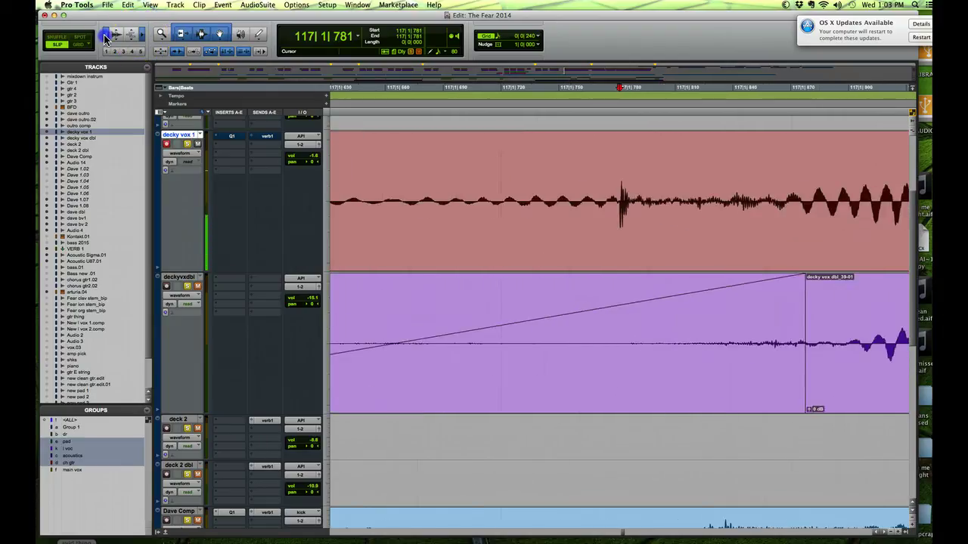
{"action": "left_click", "coordinate": [106, 37]}
{"action": "left_click", "coordinate": [620, 161]}
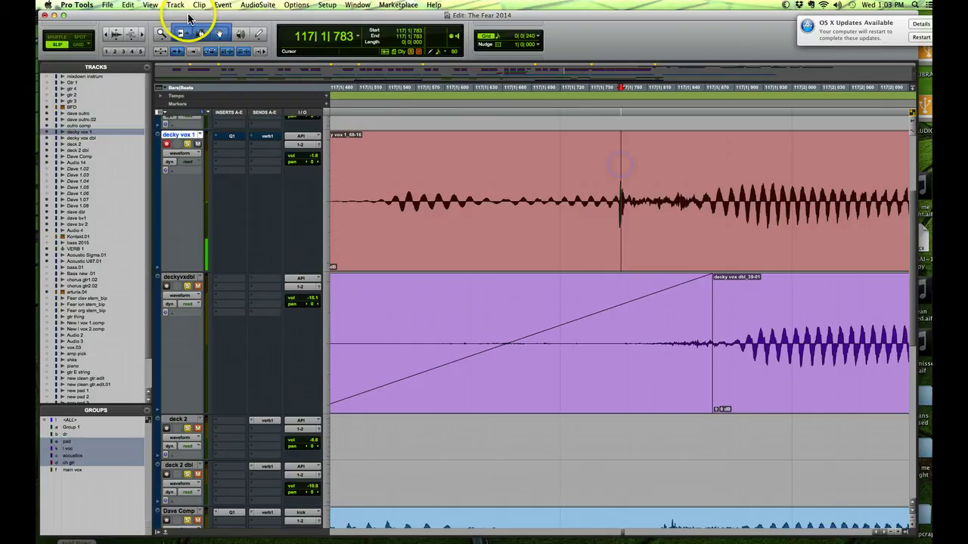
{"action": "left_click", "coordinate": [141, 37]}
{"action": "left_click", "coordinate": [142, 37]}
{"action": "left_click", "coordinate": [141, 37]}
{"action": "left_click", "coordinate": [142, 37]}
{"action": "left_click", "coordinate": [142, 37]}
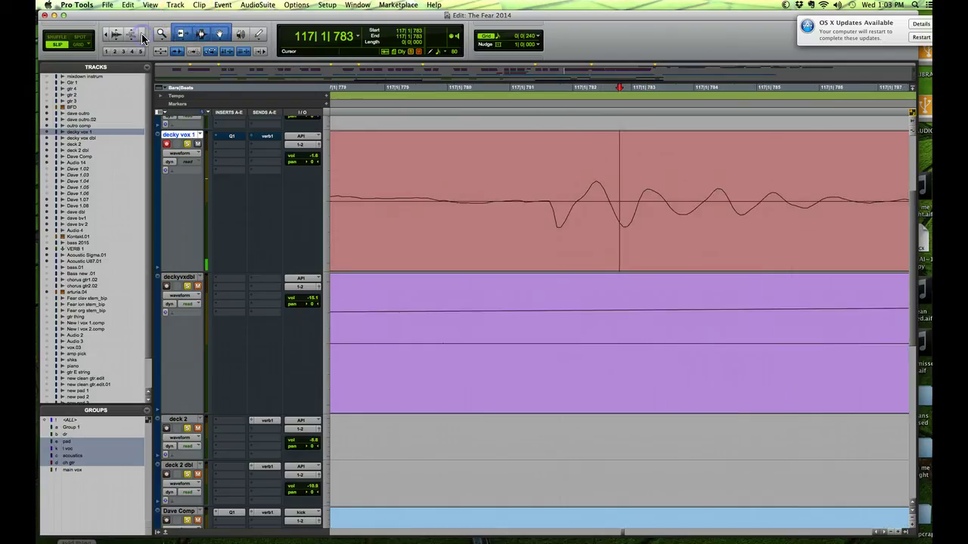
{"action": "left_click", "coordinate": [624, 217]}
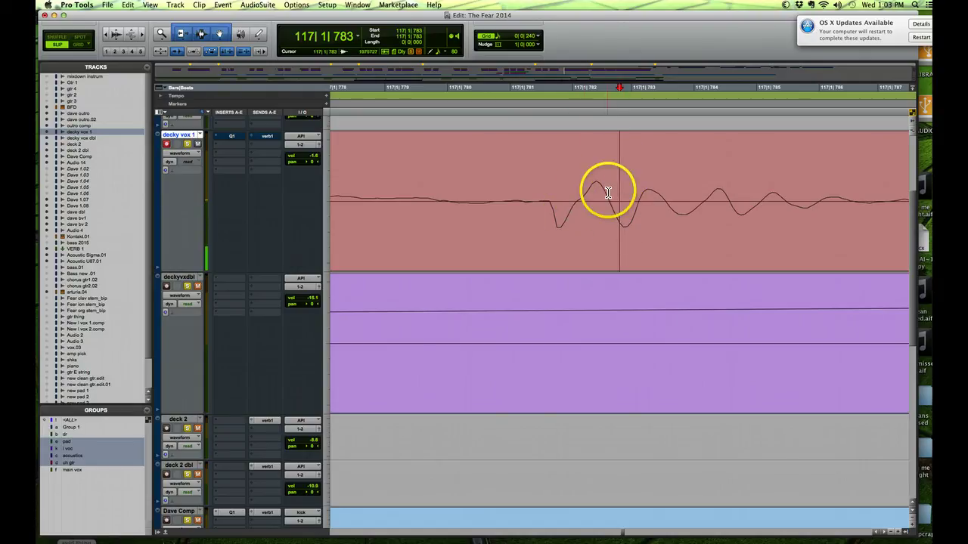
Pencil the spike's first dip and following peaks into a nearly flat line.
{"action": "left_click", "coordinate": [258, 35]}
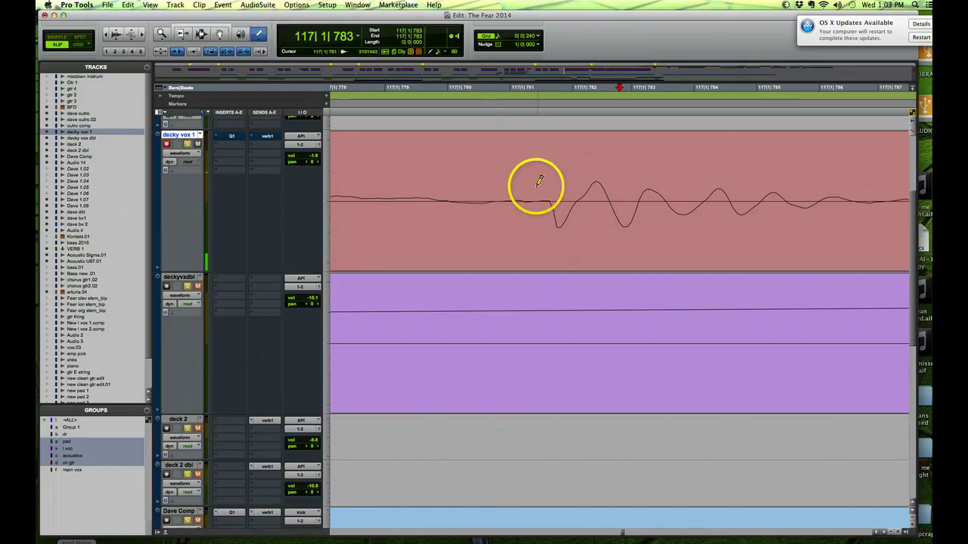
{"action": "left_click_drag", "start_coordinate": [551, 197], "coordinate": [577, 199]}
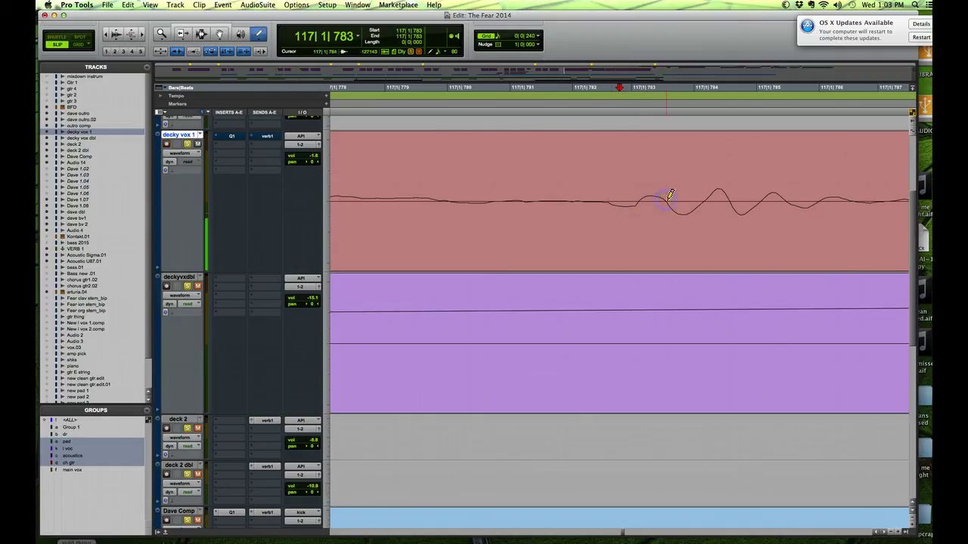
{"action": "left_click_drag", "start_coordinate": [668, 199], "coordinate": [785, 198]}
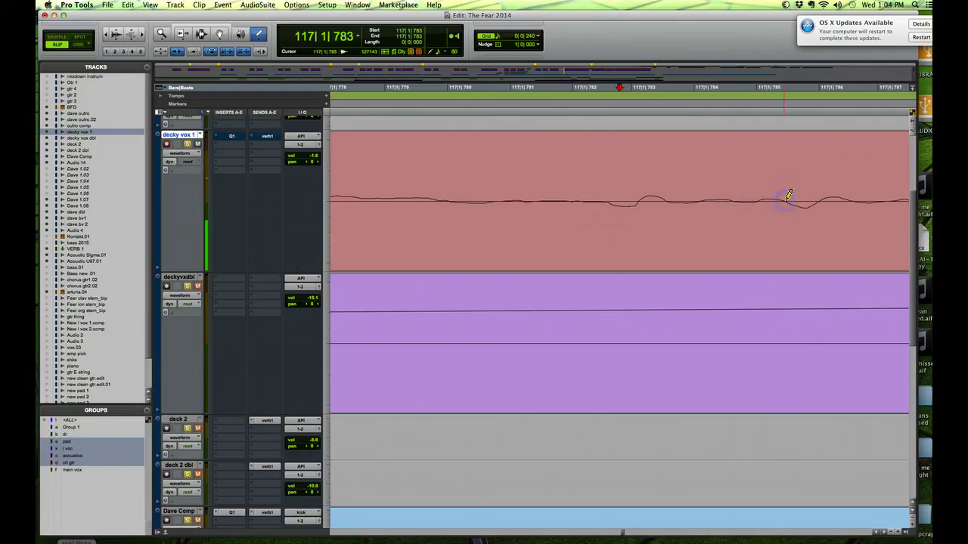
{"action": "scroll", "coordinate": [795, 190], "scroll_direction": "right", "scroll_amount": 3}
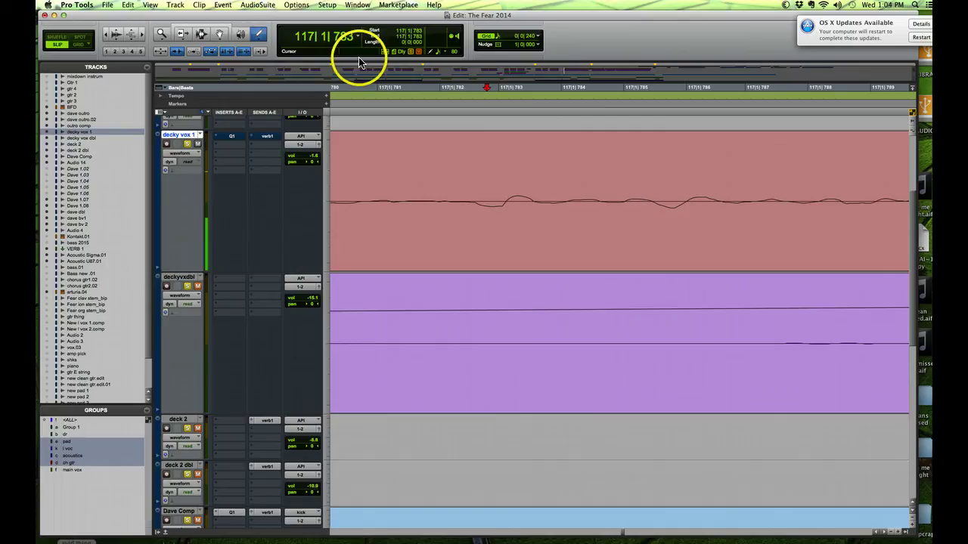
{"action": "left_click", "coordinate": [107, 35]}
{"action": "left_click", "coordinate": [107, 35]}
{"action": "left_click", "coordinate": [107, 35]}
{"action": "left_click", "coordinate": [107, 34]}
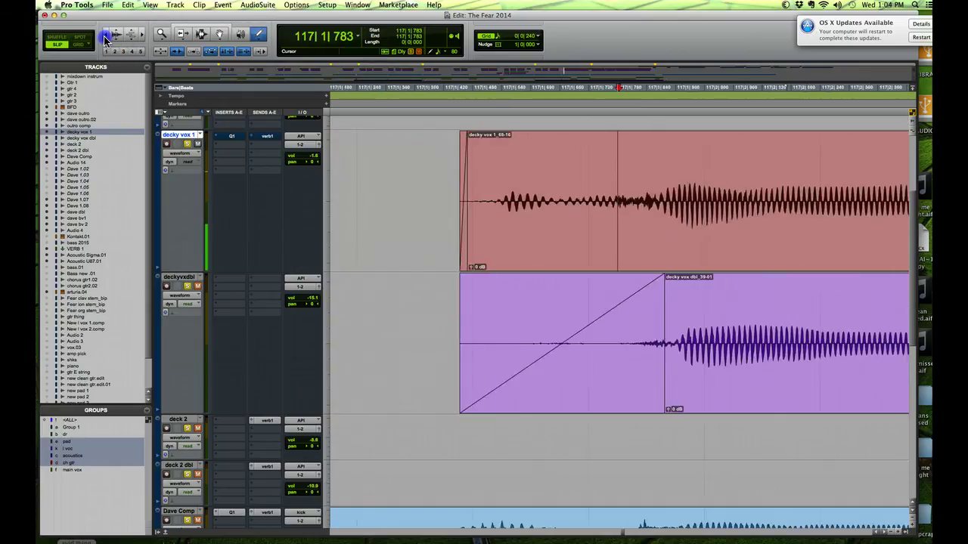
{"action": "left_click", "coordinate": [107, 35]}
{"action": "left_click", "coordinate": [106, 35]}
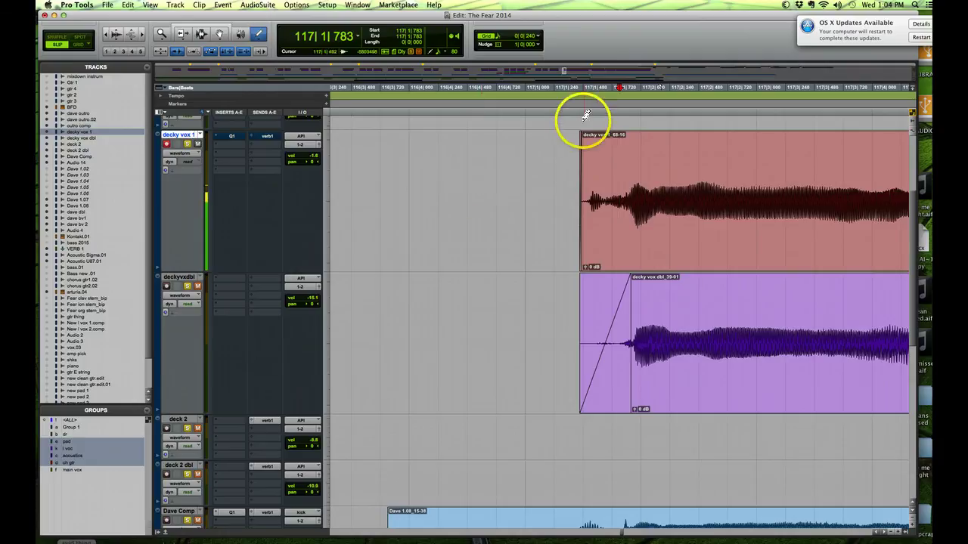
{"action": "left_click", "coordinate": [196, 29]}
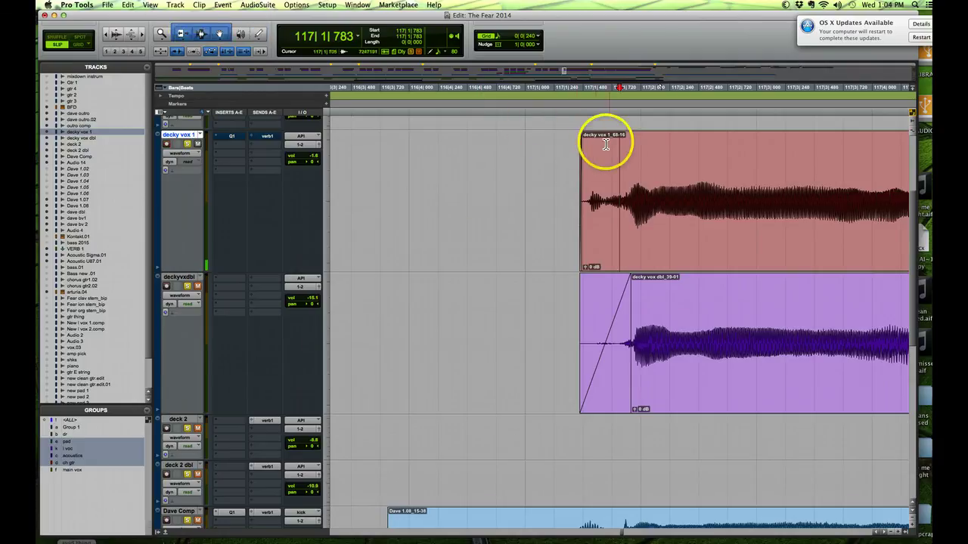
{"action": "left_click", "coordinate": [574, 146]}
{"action": "key", "text": "space"}
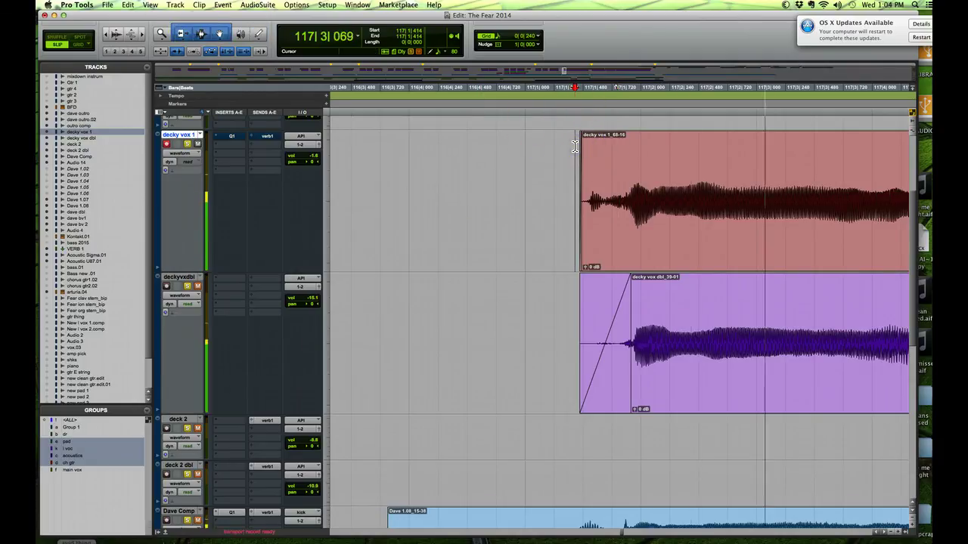
{"action": "left_click", "coordinate": [574, 146]}
{"action": "key", "text": "space"}
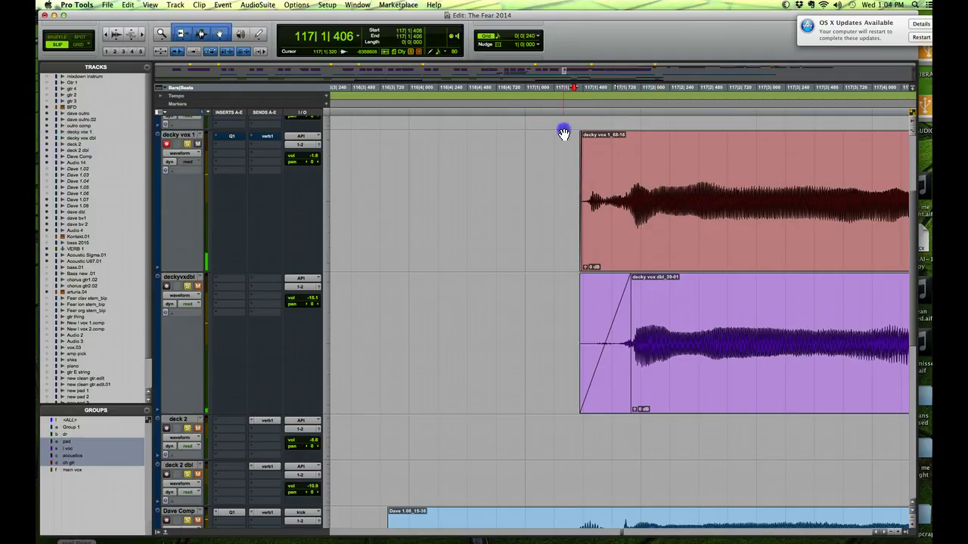
{"action": "left_click", "coordinate": [546, 143]}
{"action": "key", "text": "space"}
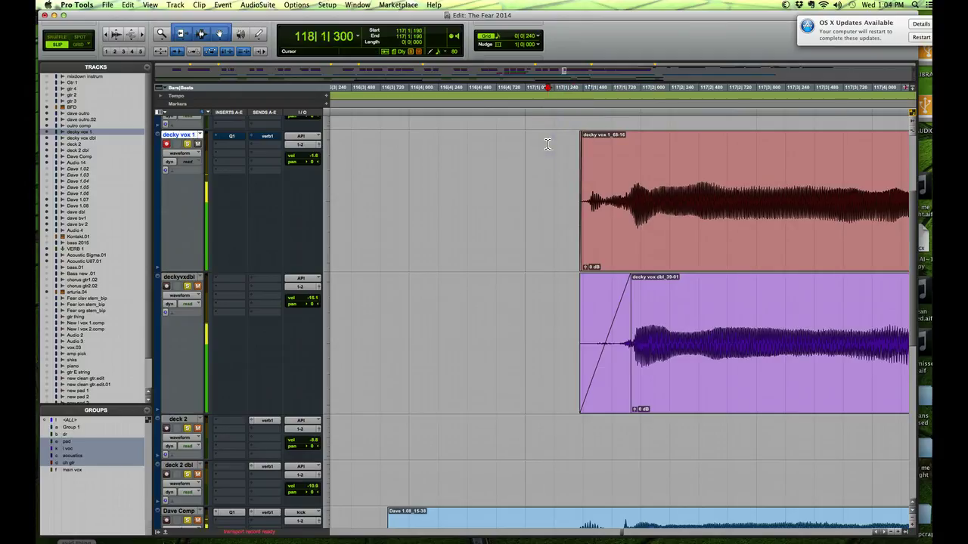
{"action": "key", "text": "space"}
{"action": "left_click", "coordinate": [548, 143]}
{"action": "key", "text": "space"}
{"action": "key", "text": "space"}
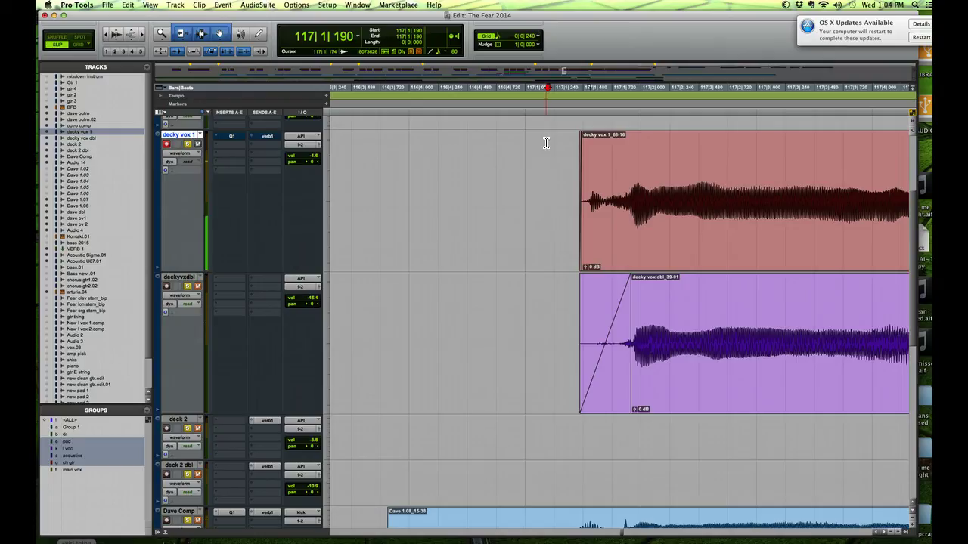
Zoom to sample level on the clip start with the Pencil tool, then bring the vocal waveforms back into view.
{"action": "left_click", "coordinate": [141, 39]}
{"action": "left_click", "coordinate": [141, 39]}
{"action": "scroll", "coordinate": [579, 162], "scroll_direction": "right", "scroll_amount": 5}
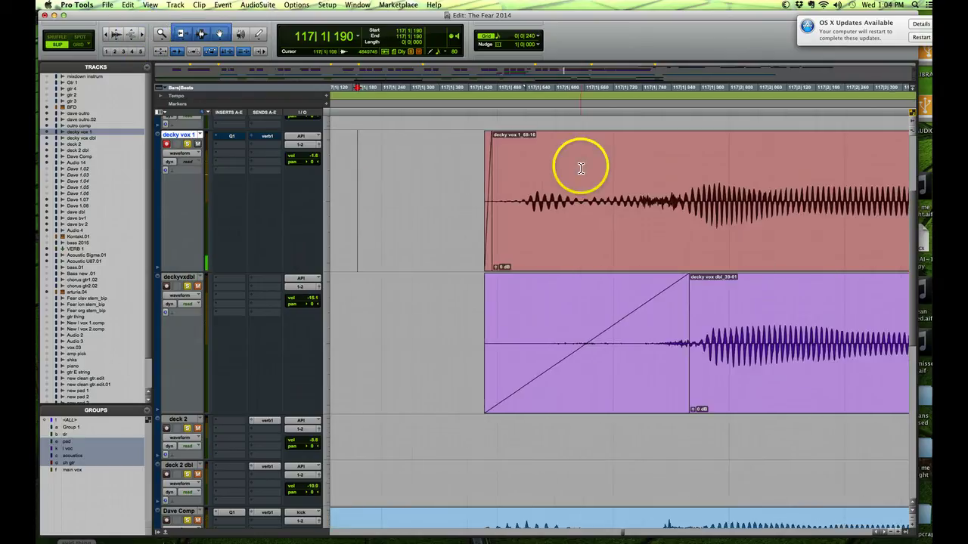
{"action": "left_click", "coordinate": [259, 35]}
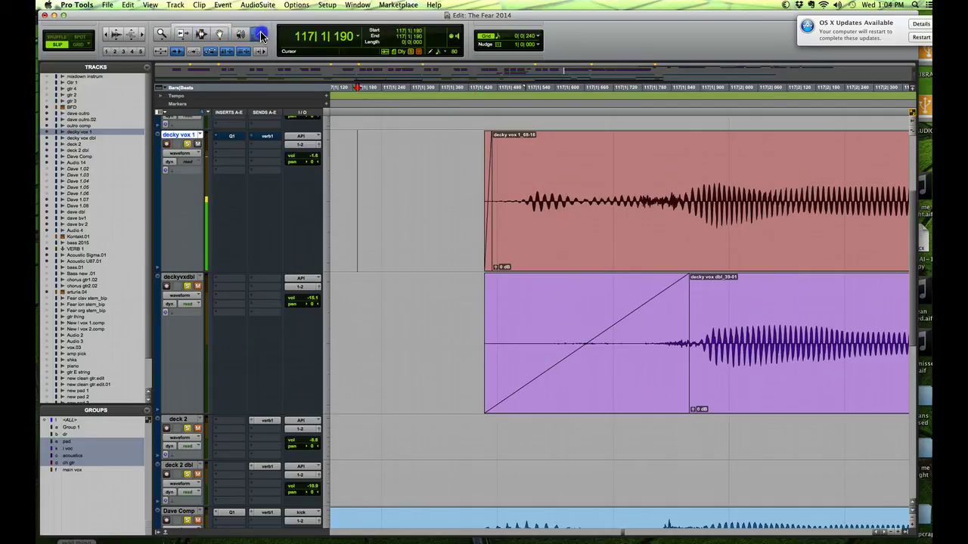
{"action": "left_click", "coordinate": [597, 188]}
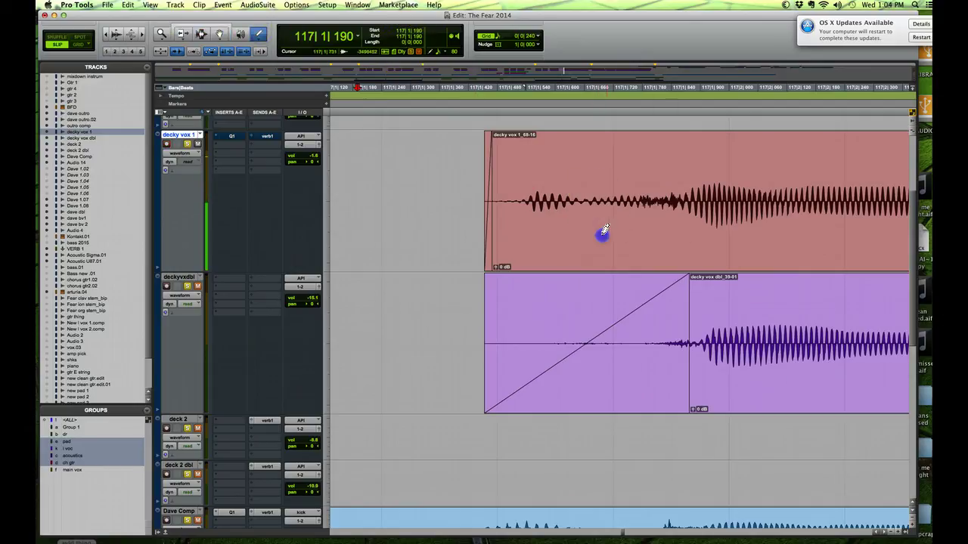
{"action": "left_click", "coordinate": [141, 34]}
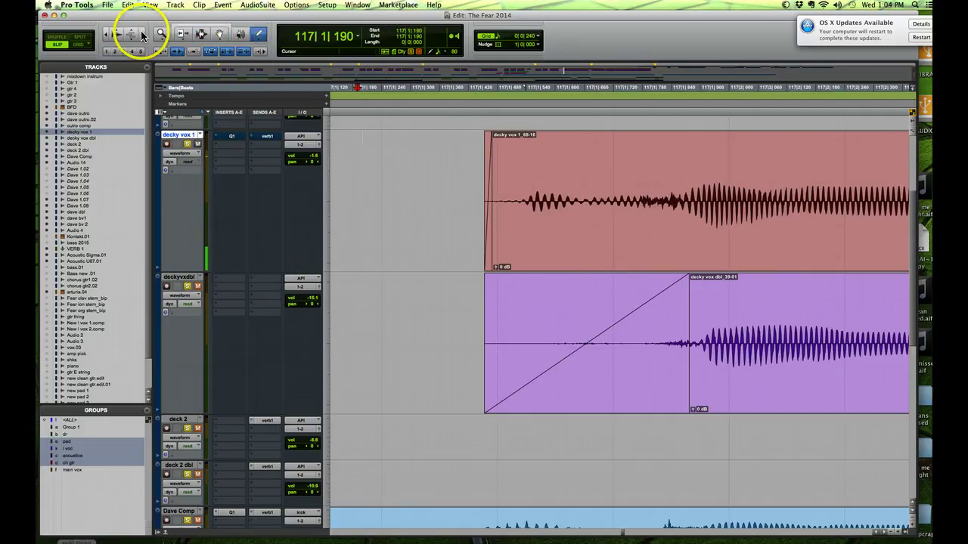
{"action": "left_click", "coordinate": [140, 34]}
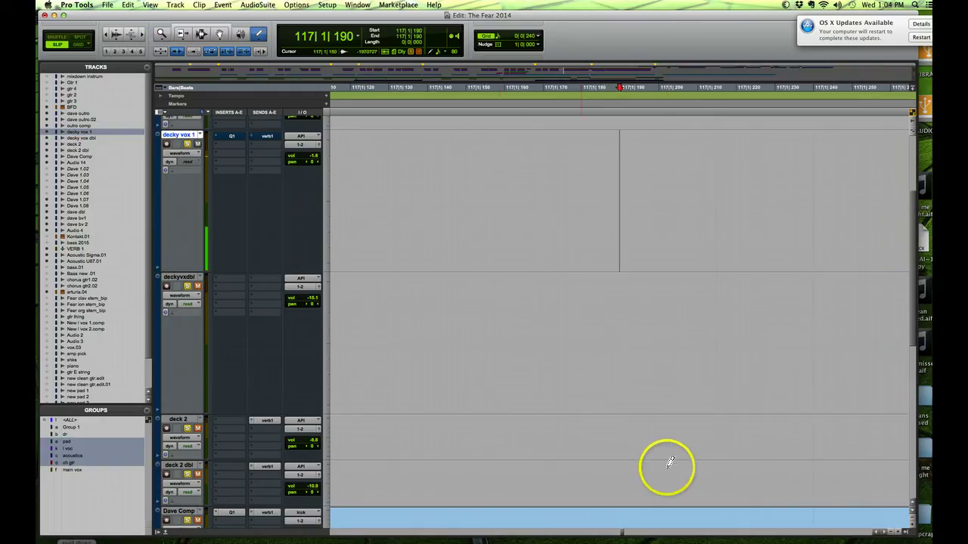
{"action": "left_click", "coordinate": [714, 534]}
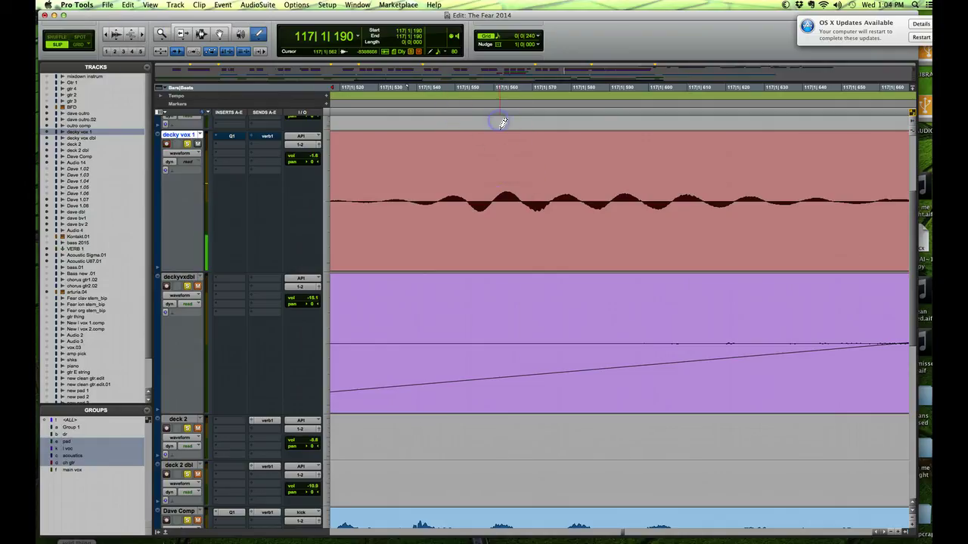
With the Smart Tool, place the cursor inside the red clip and zoom in around it.
{"action": "left_click", "coordinate": [198, 28]}
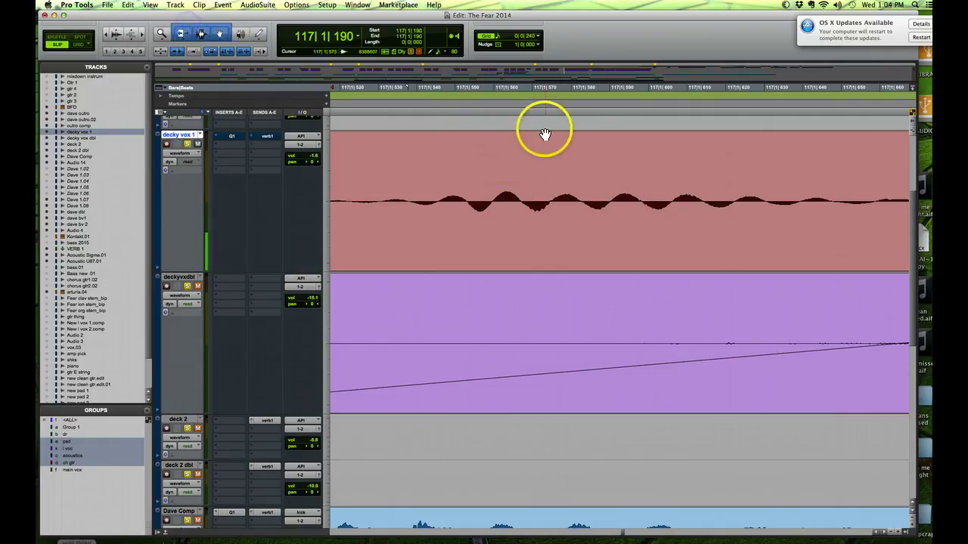
{"action": "left_click", "coordinate": [523, 123]}
{"action": "left_click", "coordinate": [524, 142]}
{"action": "left_click", "coordinate": [136, 36]}
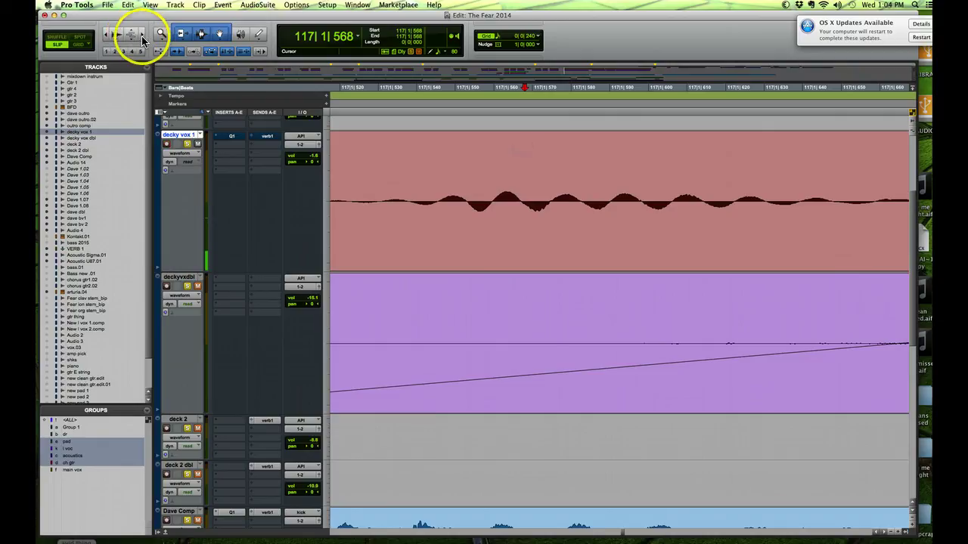
{"action": "left_click", "coordinate": [136, 37]}
Pencil a trial redraw over the syllable's samples, then undo it with Cmd+Z.
{"action": "left_click", "coordinate": [258, 33]}
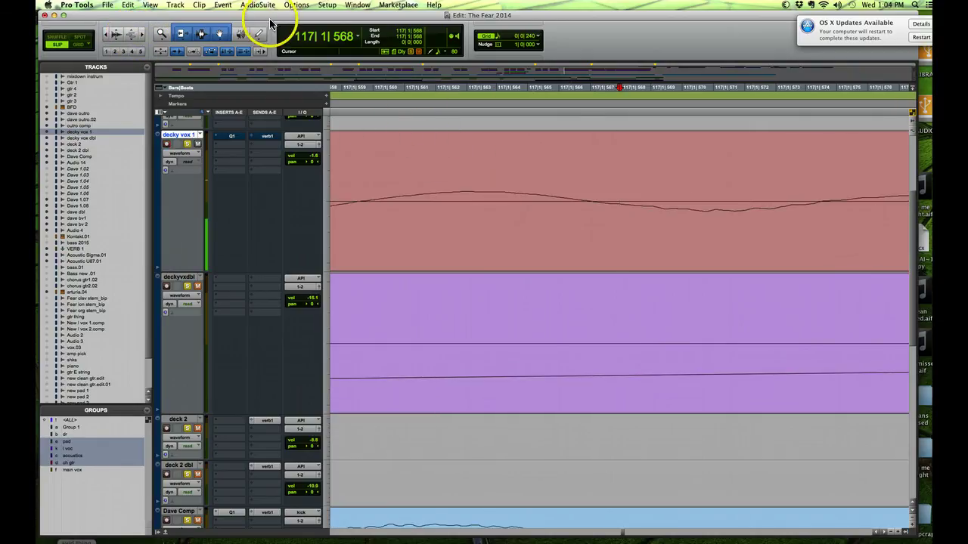
{"action": "mouse_move", "coordinate": [443, 198]}
{"action": "left_mouse_down"}
{"action": "mouse_move", "coordinate": [406, 194]}
{"action": "mouse_move", "coordinate": [431, 217]}
{"action": "mouse_move", "coordinate": [566, 151]}
{"action": "mouse_move", "coordinate": [641, 242]}
{"action": "mouse_move", "coordinate": [702, 211]}
{"action": "left_mouse_up"}
{"action": "left_click_drag", "start_coordinate": [490, 224], "coordinate": [513, 217]}
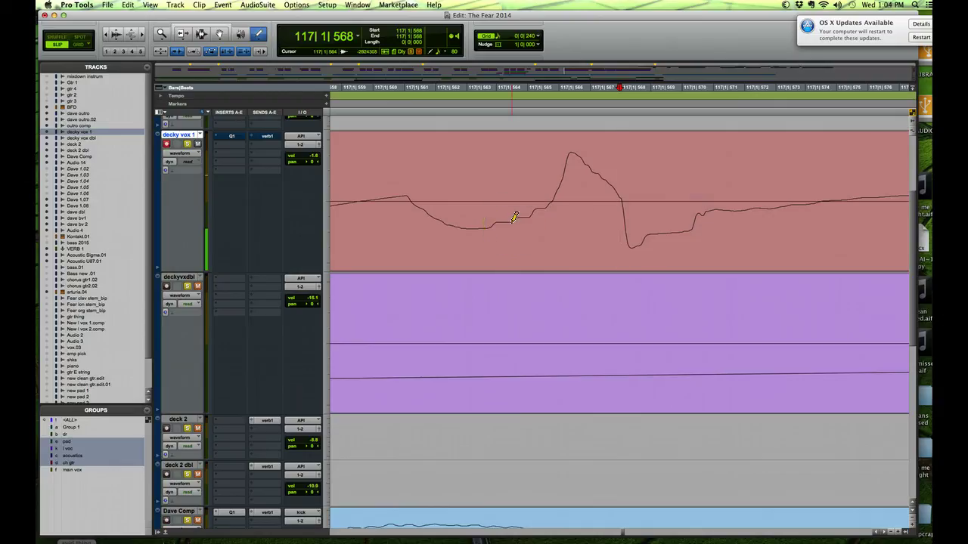
{"action": "key", "text": "super+z"}
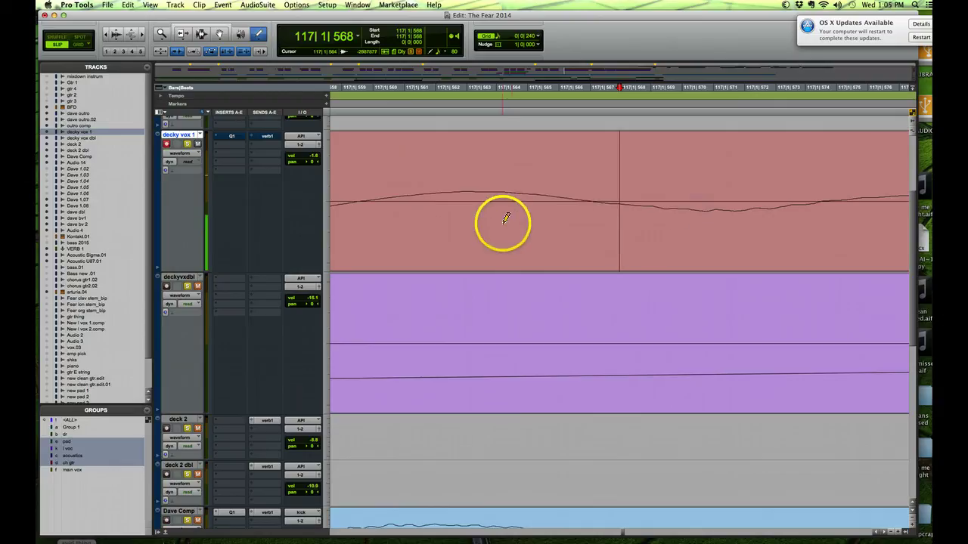
Zoom out five steps and scroll right to the backing vocal clips around bars 121–124.
{"action": "left_click", "coordinate": [106, 42]}
{"action": "left_click", "coordinate": [106, 42]}
{"action": "left_click", "coordinate": [106, 42]}
{"action": "left_click", "coordinate": [106, 42]}
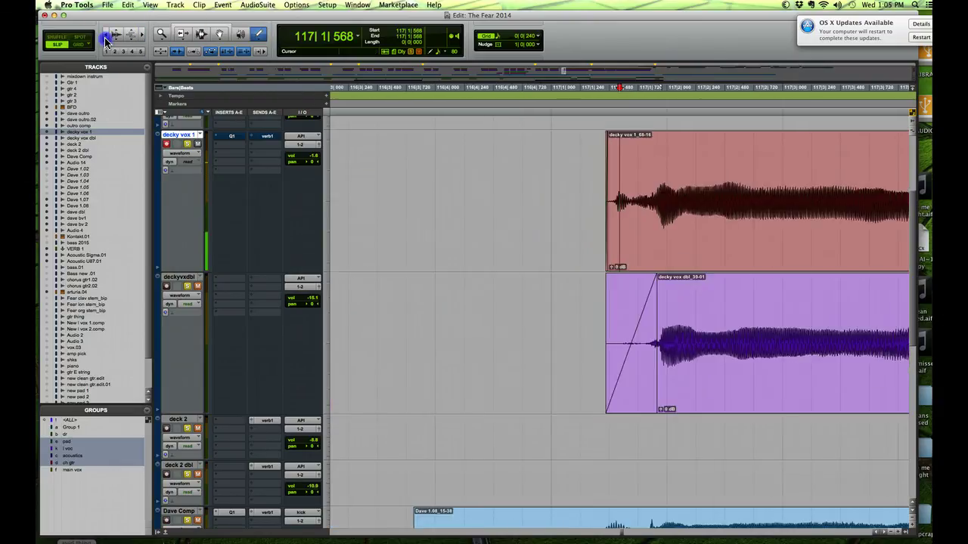
{"action": "left_click", "coordinate": [106, 42]}
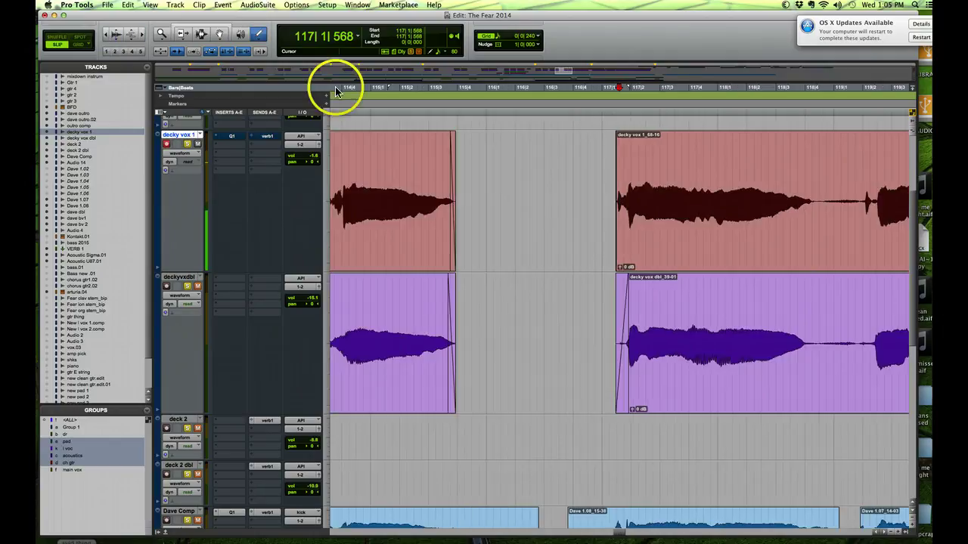
{"action": "scroll", "coordinate": [517, 145], "scroll_direction": "right", "scroll_amount": 5}
{"action": "scroll", "coordinate": [518, 140], "scroll_direction": "right", "scroll_amount": 15}
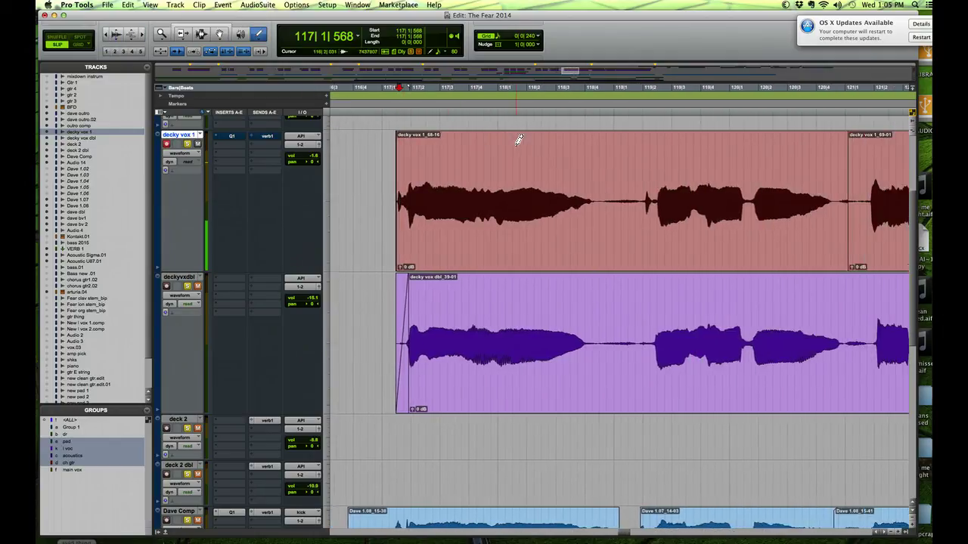
{"action": "scroll", "coordinate": [519, 139], "scroll_direction": "right", "scroll_amount": 6}
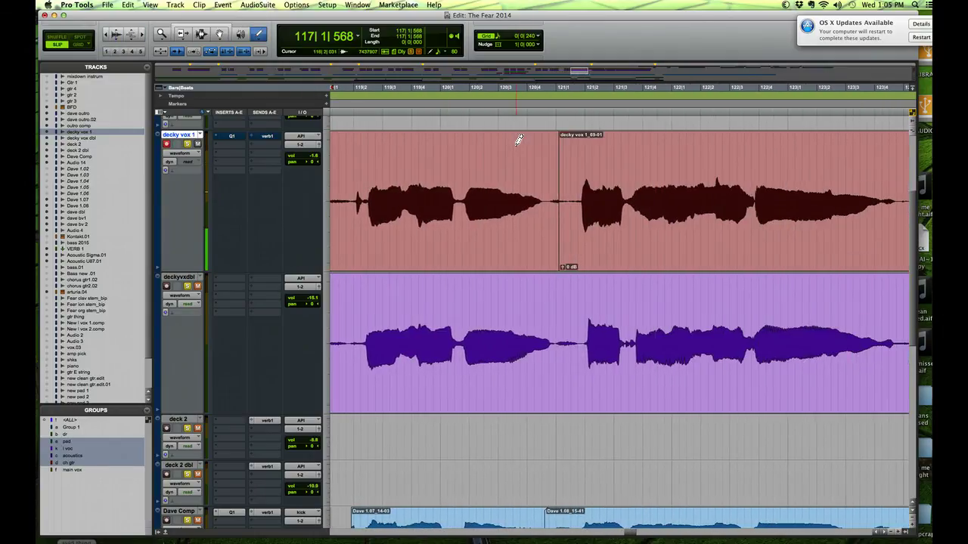
{"action": "scroll", "coordinate": [519, 140], "scroll_direction": "right", "scroll_amount": 10}
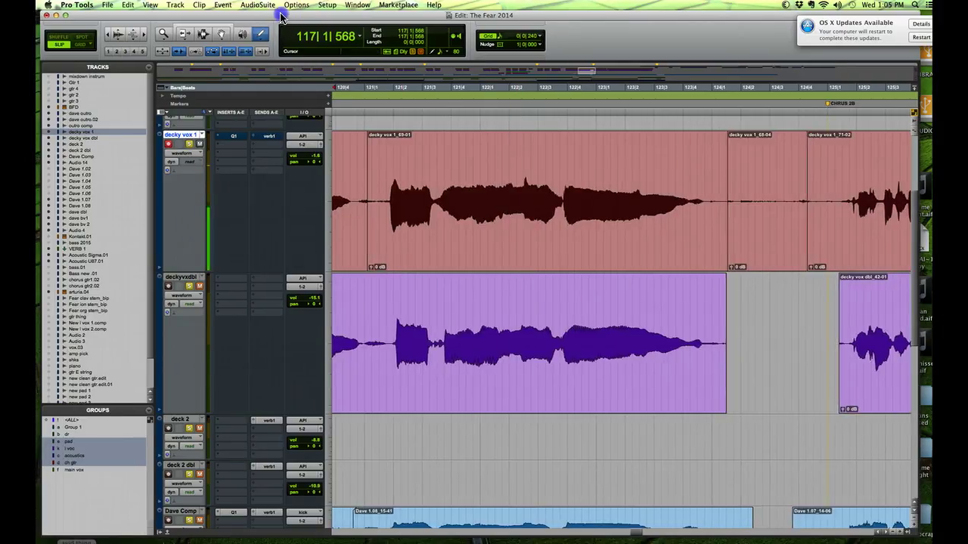